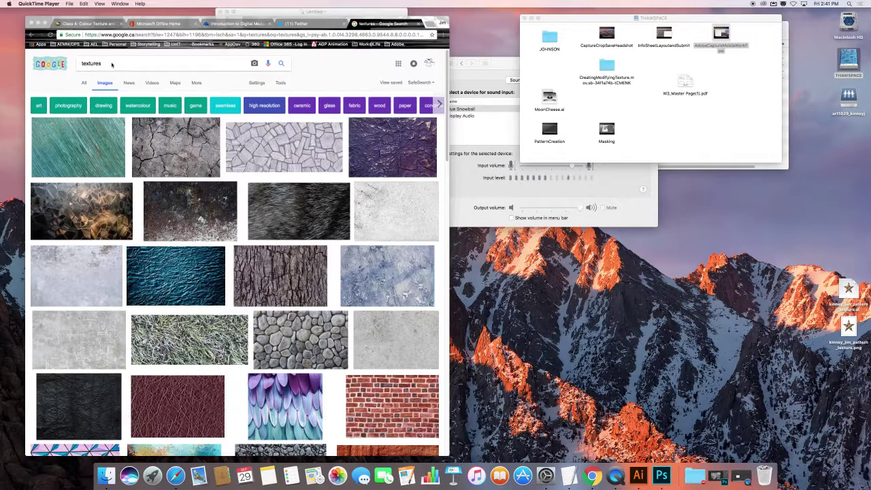
# Filter the textures image search results to large images only
pyautogui.click(281, 85)
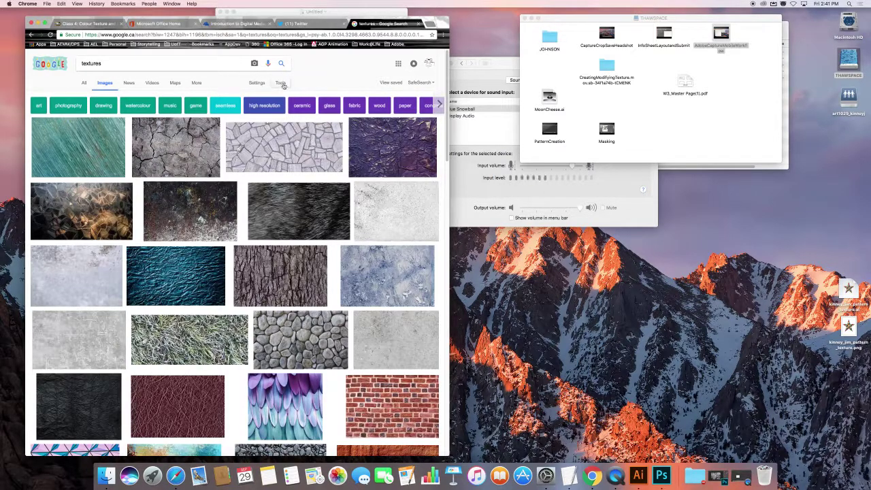
pyautogui.click(281, 84)
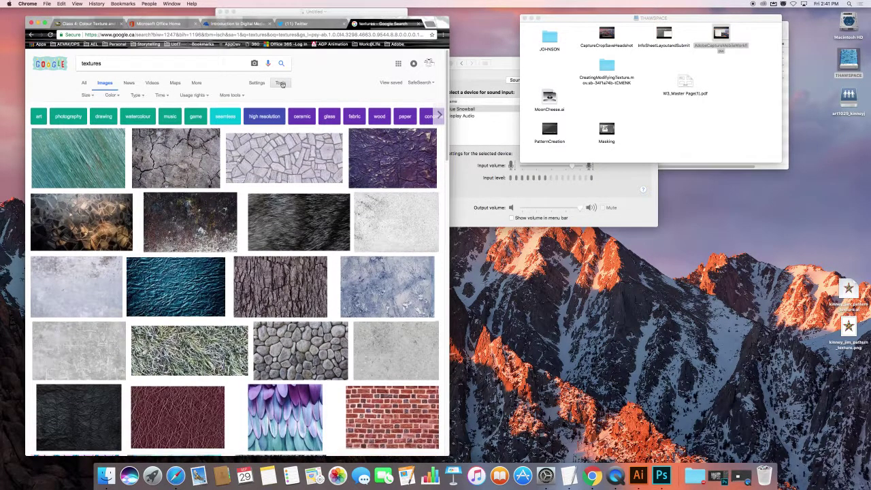
pyautogui.click(87, 96)
pyautogui.click(87, 115)
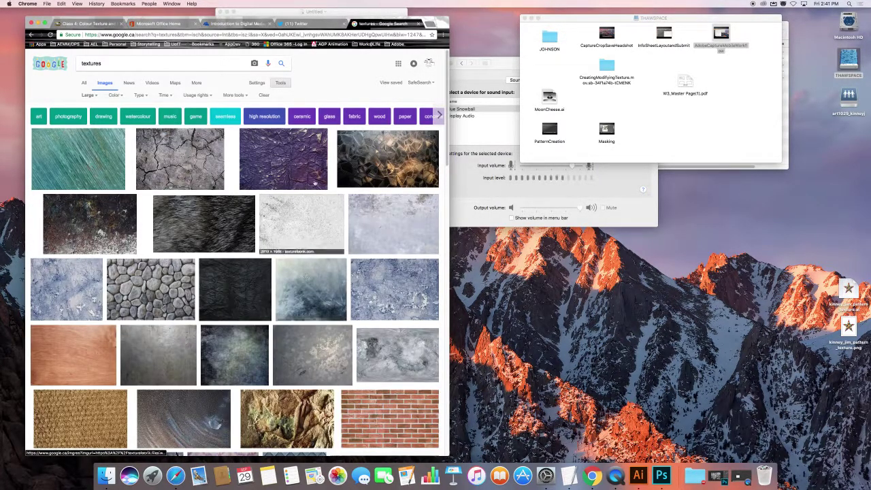
# Open the purple creased gilded paper image at full size and save it to Downloads as a JPEG named texture
pyautogui.click(290, 160)
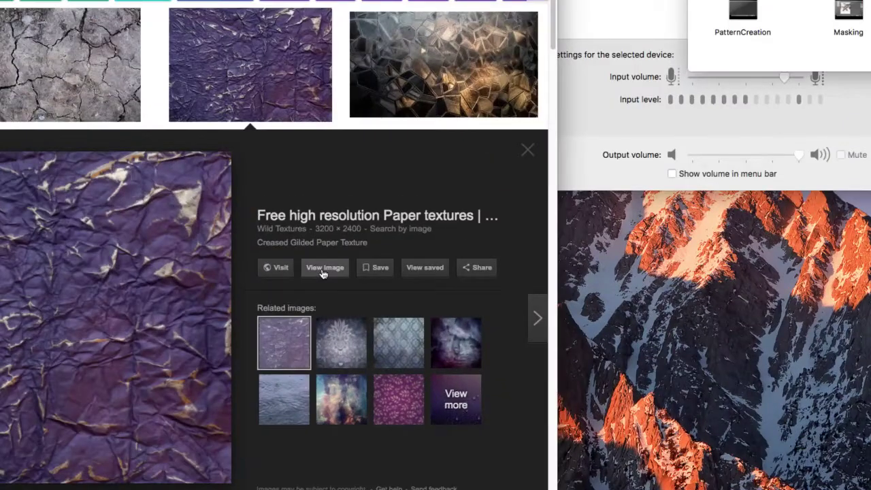
pyautogui.click(323, 272)
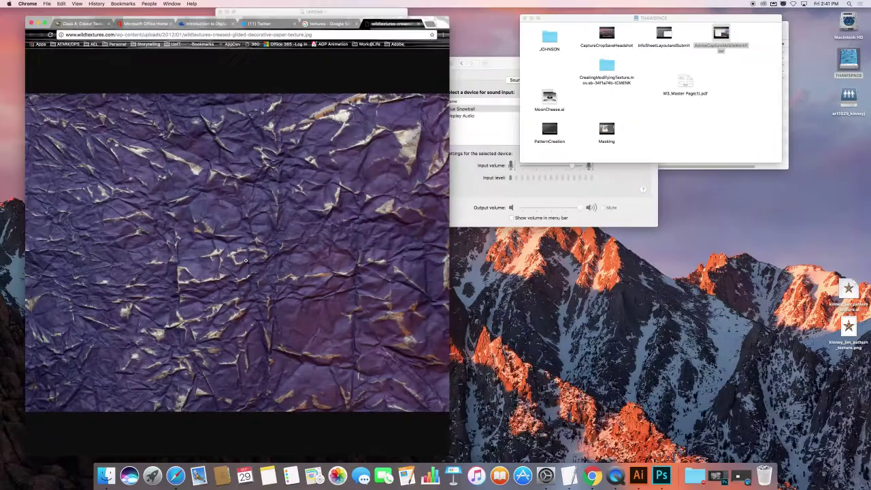
pyautogui.rightClick(263, 231)
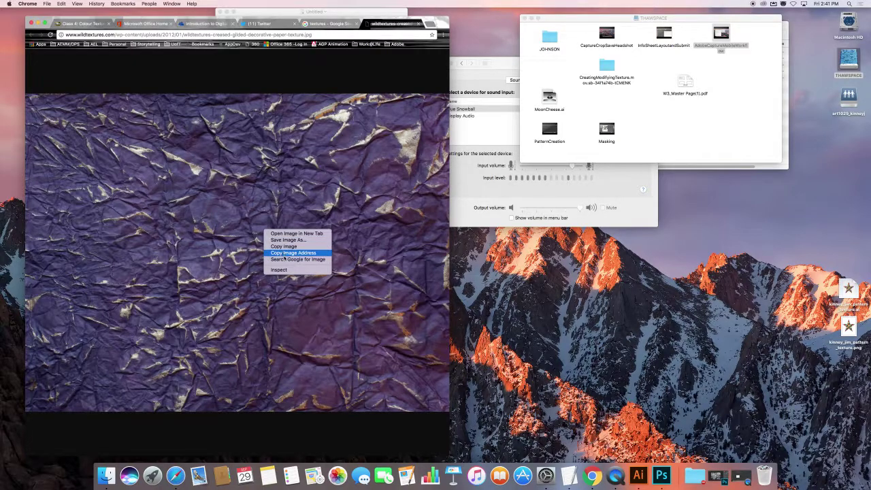
pyautogui.click(285, 240)
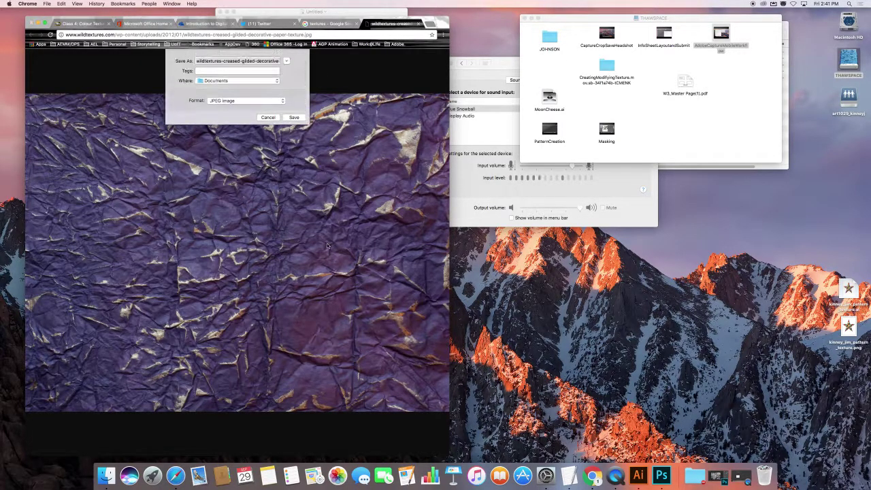
pyautogui.write('texture')
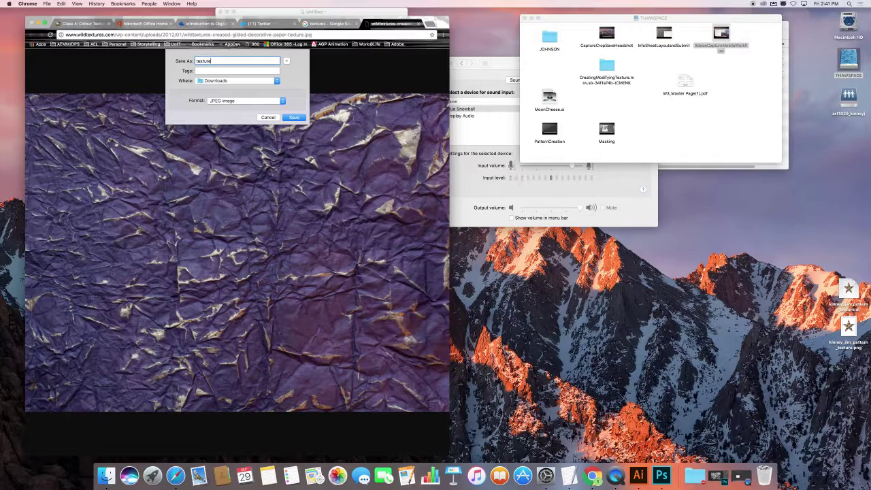
pyautogui.press('Return')
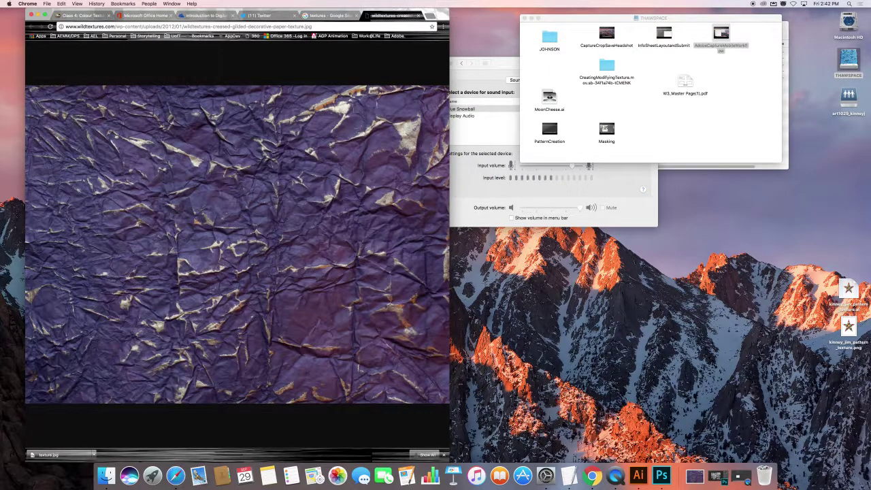
# Switch to Photoshop, close the open bitmap document and open texture.jpg from the Downloads folder
pyautogui.click(661, 475)
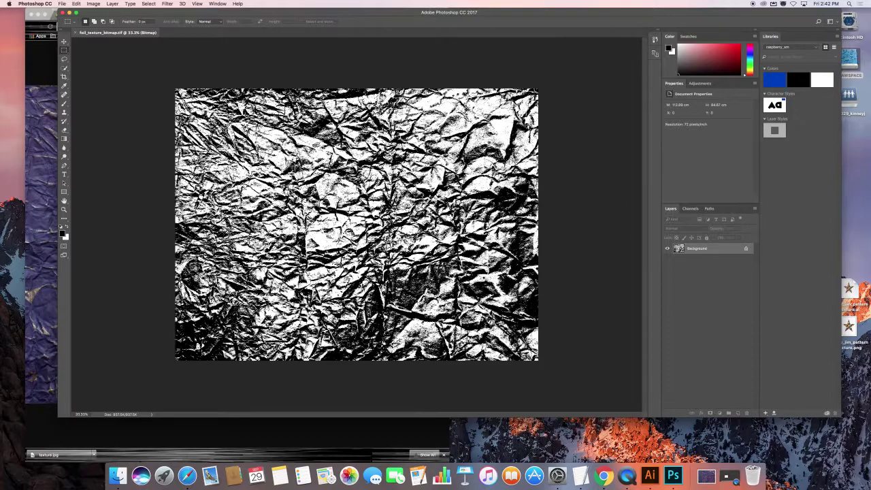
pyautogui.press('super+w')
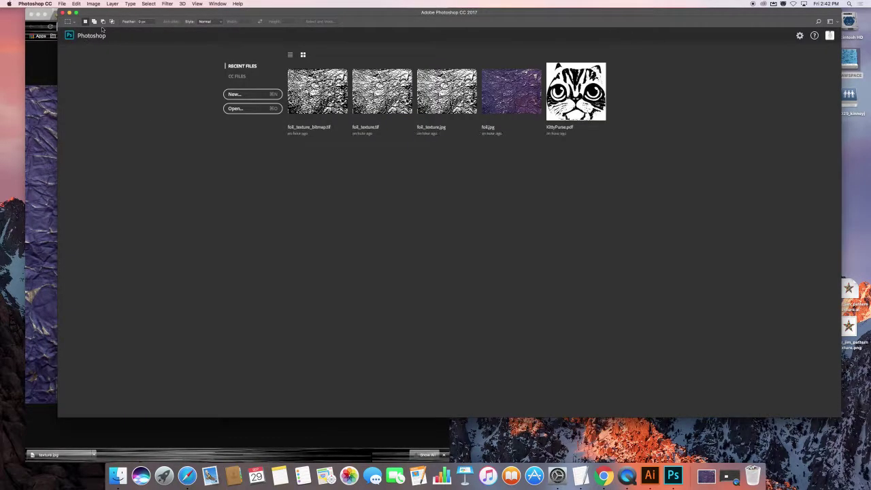
pyautogui.click(254, 108)
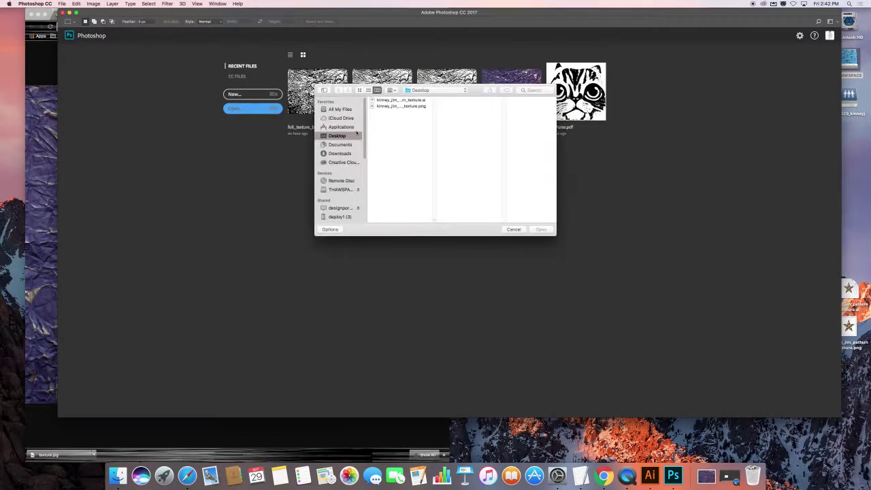
pyautogui.click(340, 154)
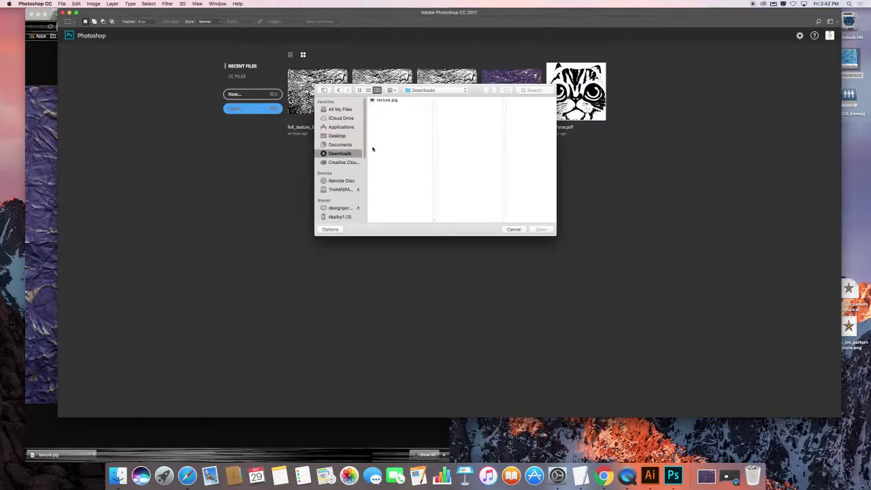
pyautogui.click(392, 100)
pyautogui.doubleClick(391, 99)
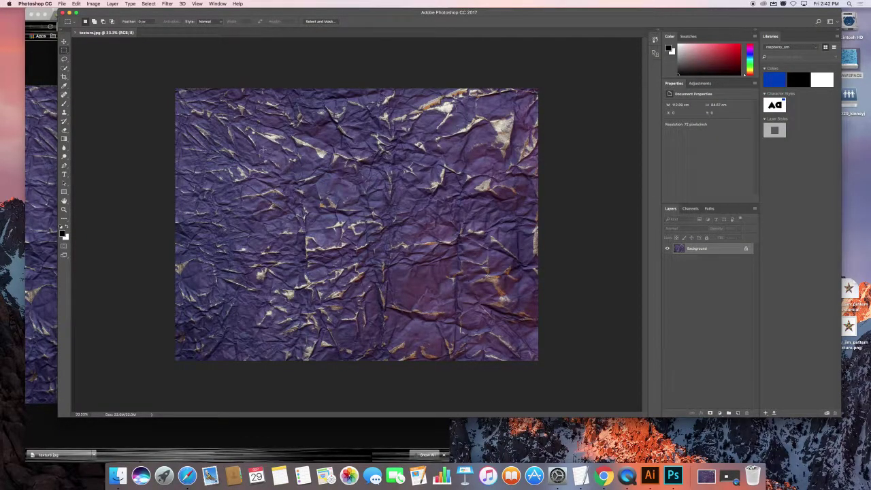
# Apply a Hue/Saturation adjustment to the texture with hue +9 and strongly reduced saturation
pyautogui.click(93, 4)
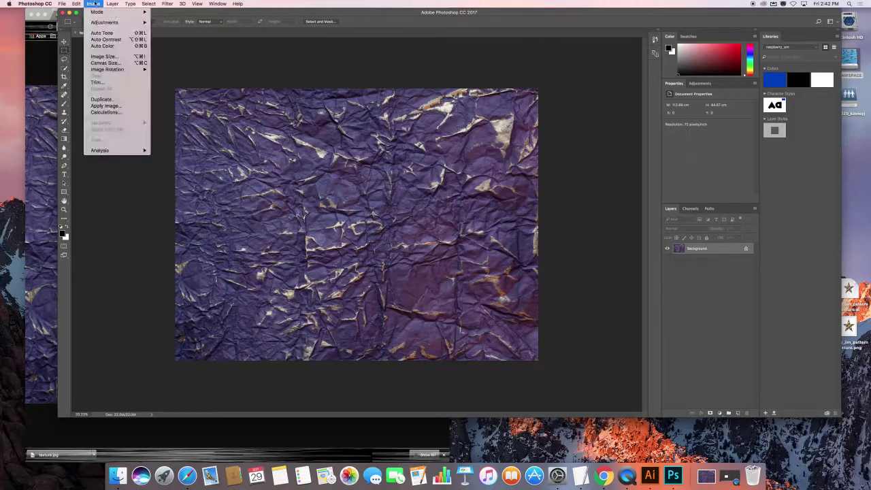
pyautogui.moveTo(101, 24)
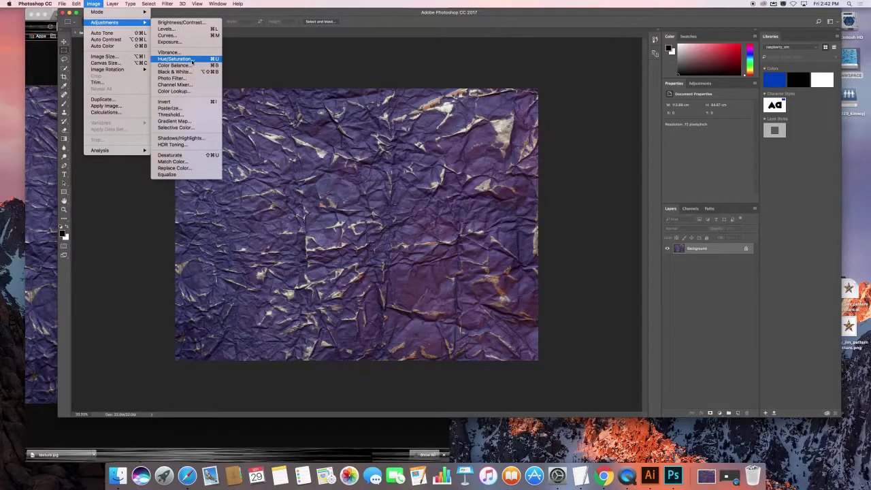
pyautogui.click(176, 59)
pyautogui.moveTo(420, 215); pyautogui.dragTo(406, 233)
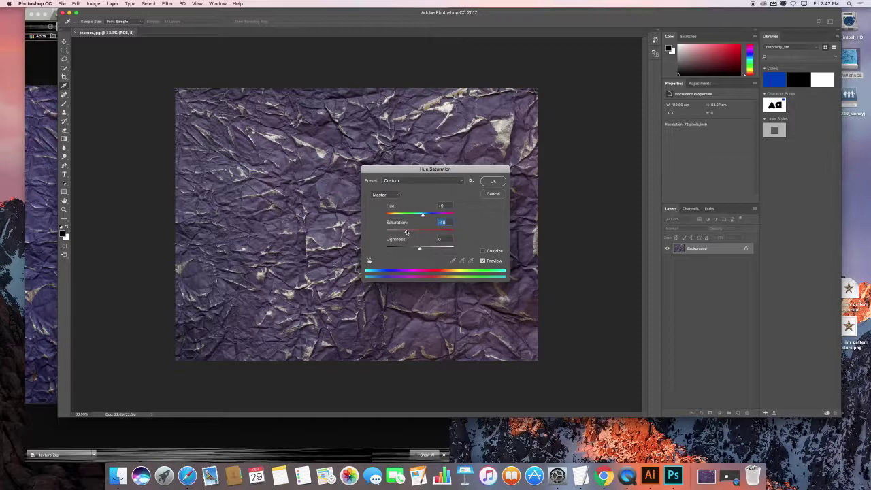
pyautogui.moveTo(406, 232); pyautogui.dragTo(401, 234)
pyautogui.moveTo(401, 233); pyautogui.dragTo(398, 233)
pyautogui.click(488, 182)
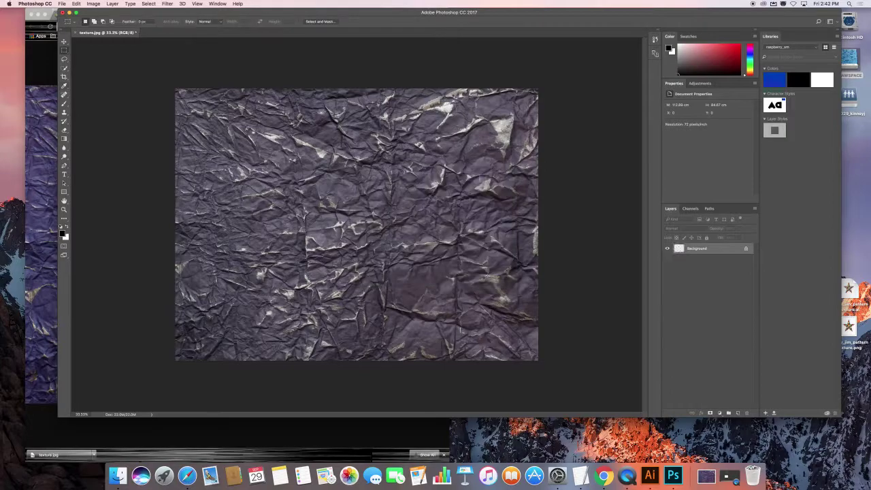
# Convert the texture's colour mode to Grayscale, discarding the colour information
pyautogui.click(113, 3)
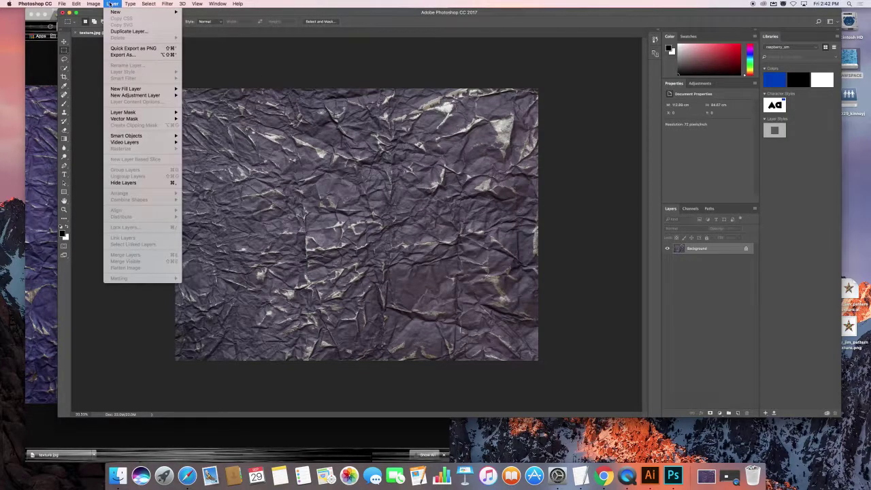
pyautogui.moveTo(103, 25)
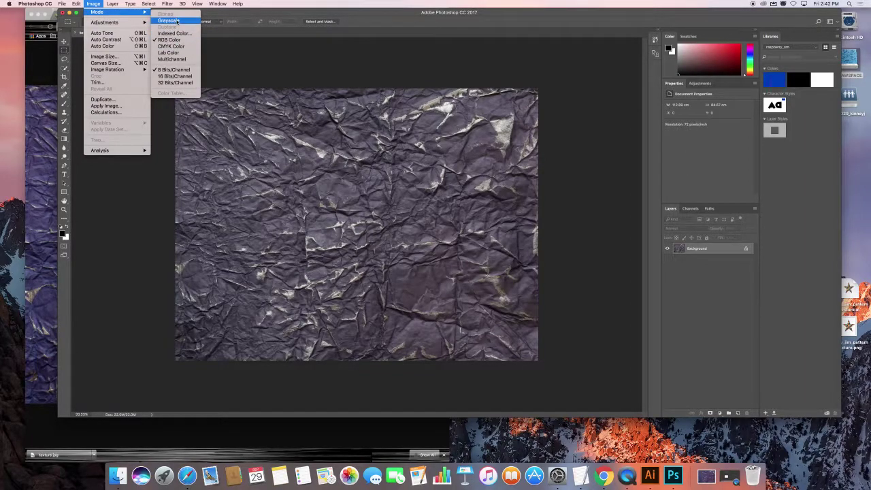
pyautogui.click(168, 20)
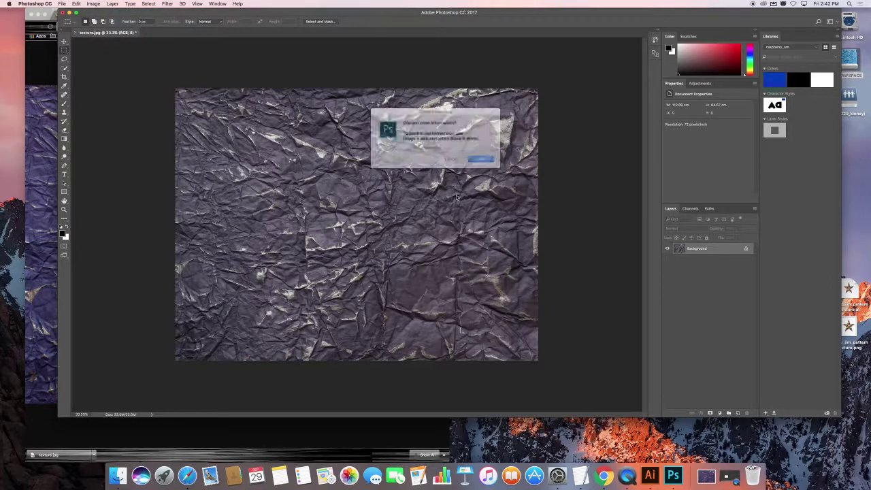
pyautogui.click(484, 161)
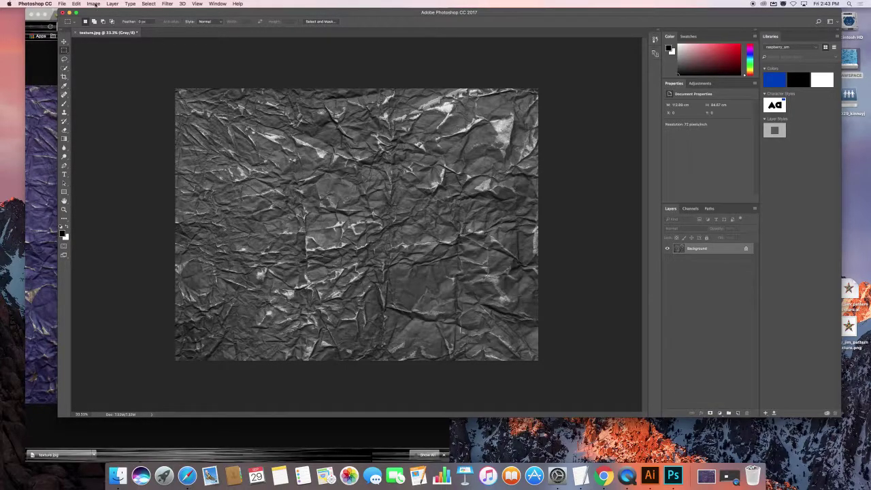
# Open the Levels adjustment for the grayscale texture and activate the white input level for editing
pyautogui.click(93, 4)
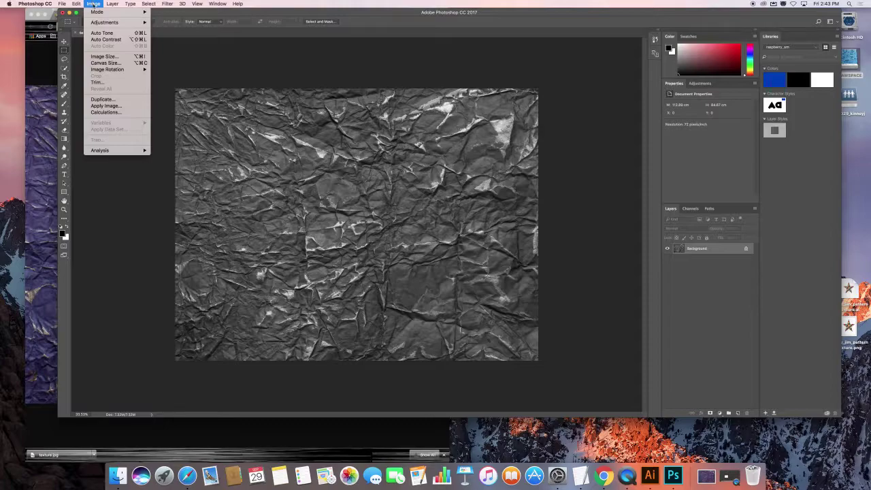
pyautogui.moveTo(94, 23)
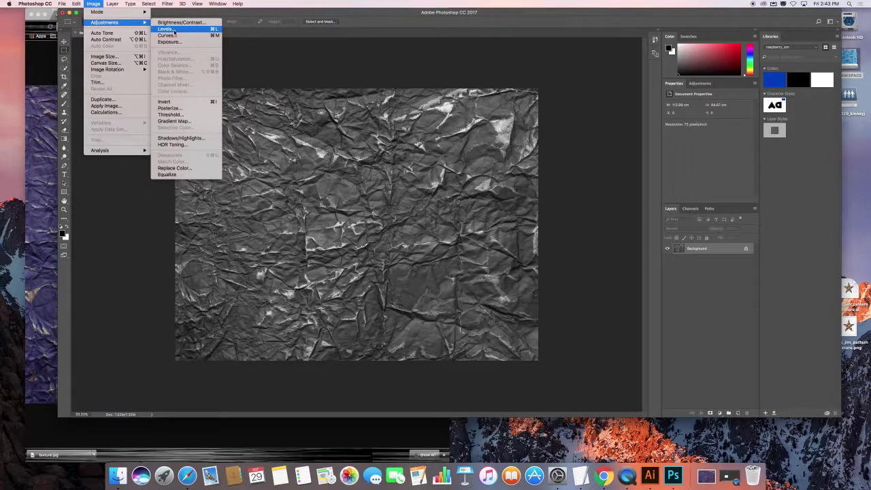
pyautogui.click(166, 29)
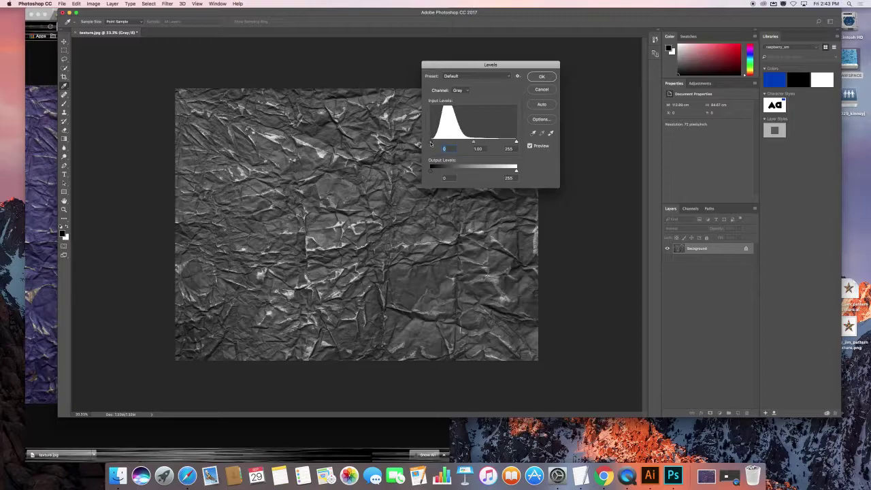
pyautogui.click(509, 149)
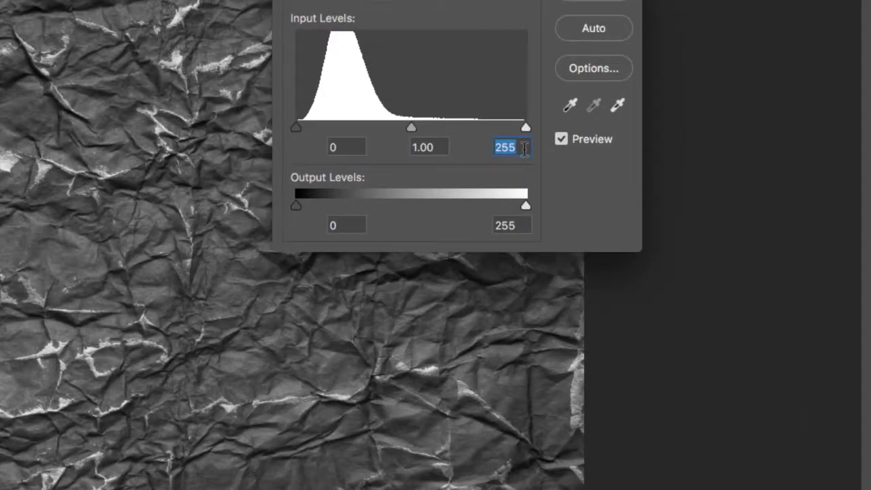
pyautogui.click(524, 148)
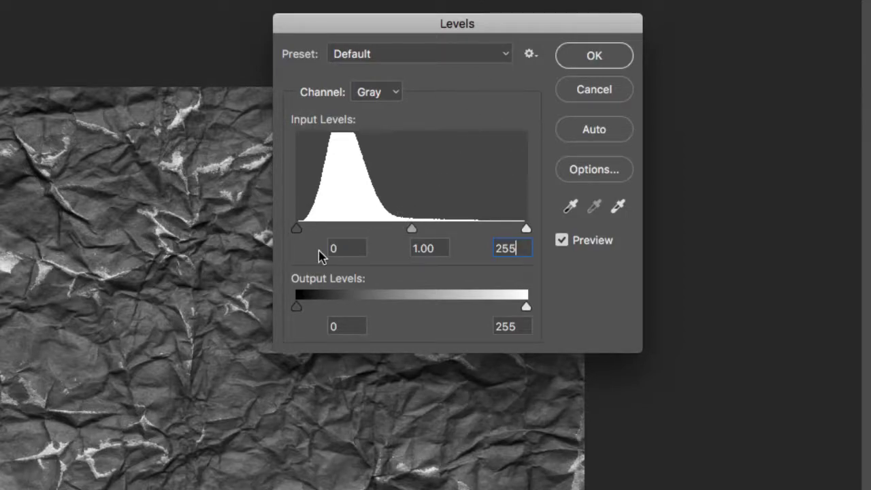
# Try a hard black-and-white contrast with the black input level at 42 and the white input level at 44
pyautogui.moveTo(297, 233); pyautogui.dragTo(334, 230)
pyautogui.moveTo(522, 230); pyautogui.dragTo(336, 230)
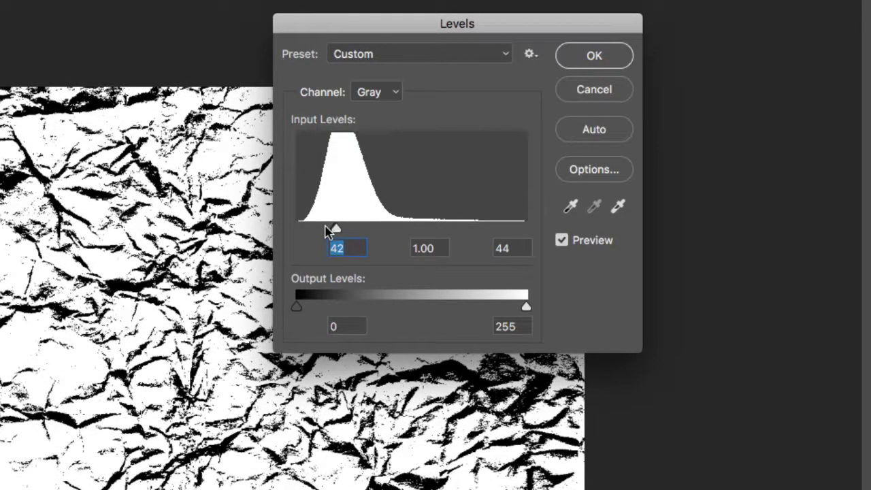
pyautogui.click(333, 230)
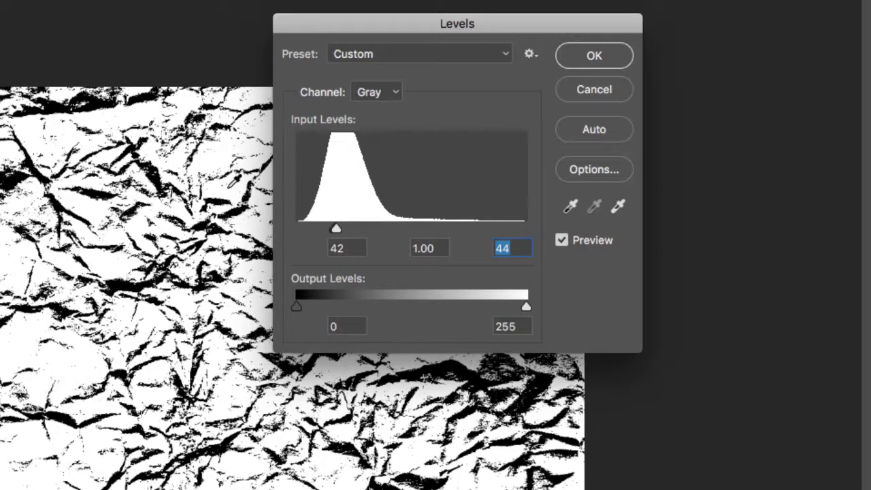
# Try softer input levels of 12 for black and 128 for white, and reset them to 0 and 255
pyautogui.moveTo(337, 229); pyautogui.dragTo(418, 233)
pyautogui.moveTo(334, 230); pyautogui.dragTo(311, 233)
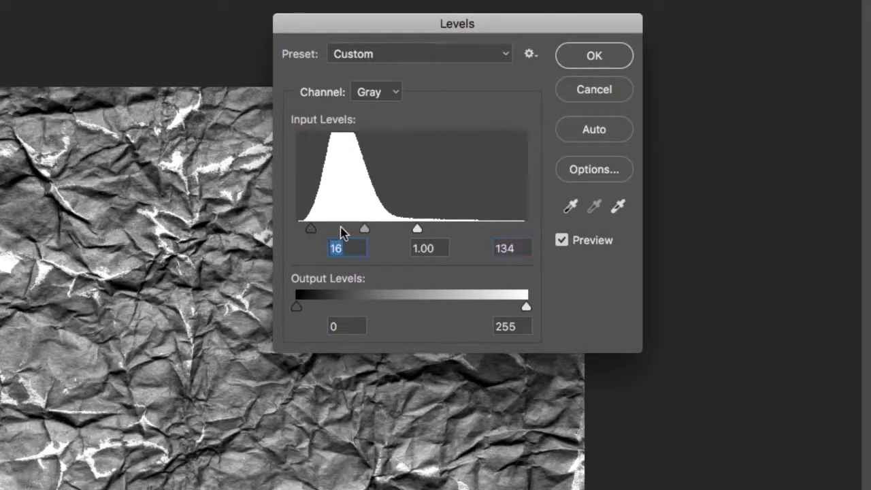
pyautogui.moveTo(417, 231); pyautogui.dragTo(412, 230)
pyautogui.moveTo(311, 233); pyautogui.dragTo(307, 235)
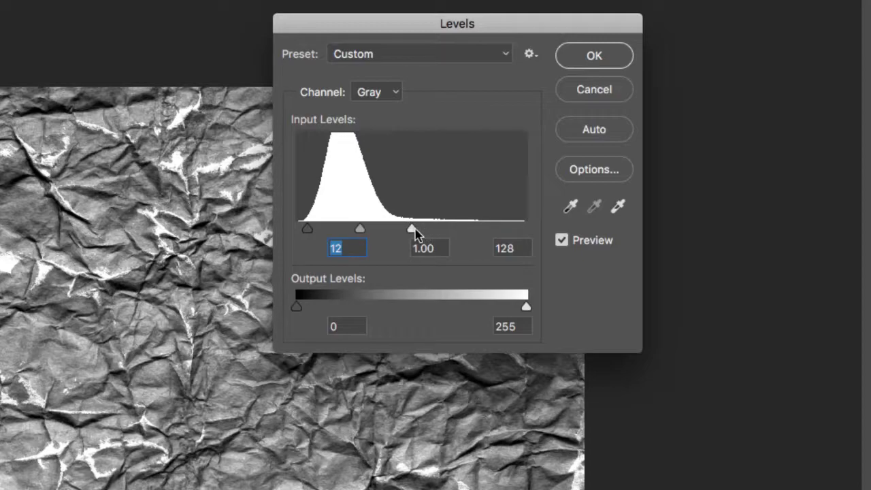
pyautogui.moveTo(411, 231); pyautogui.dragTo(545, 239)
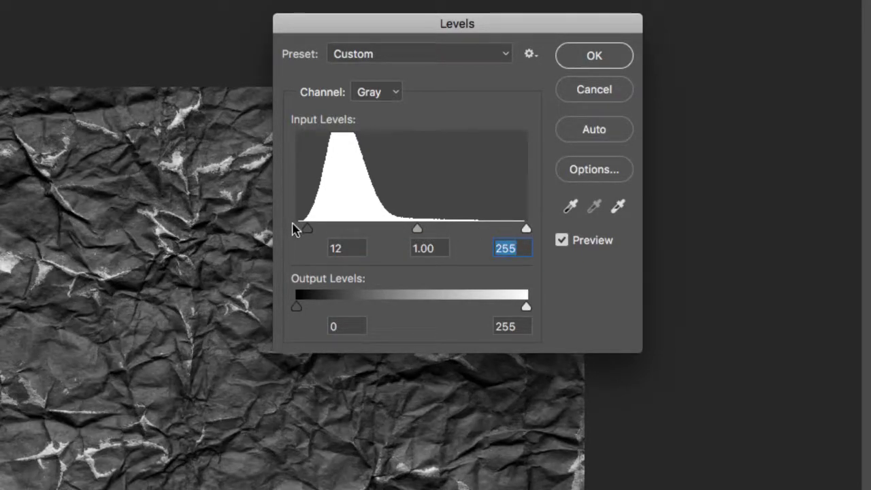
pyautogui.moveTo(307, 234); pyautogui.dragTo(284, 232)
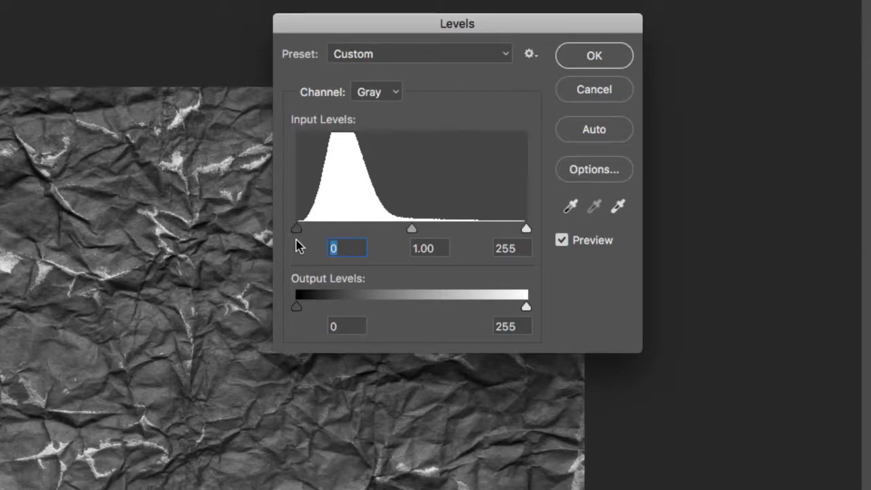
# Try input levels of 52 for black and 54 for white, and apply Levels with a softer high contrast that keeps some grey tones
pyautogui.moveTo(297, 230); pyautogui.dragTo(344, 230)
pyautogui.moveTo(526, 230); pyautogui.dragTo(355, 232)
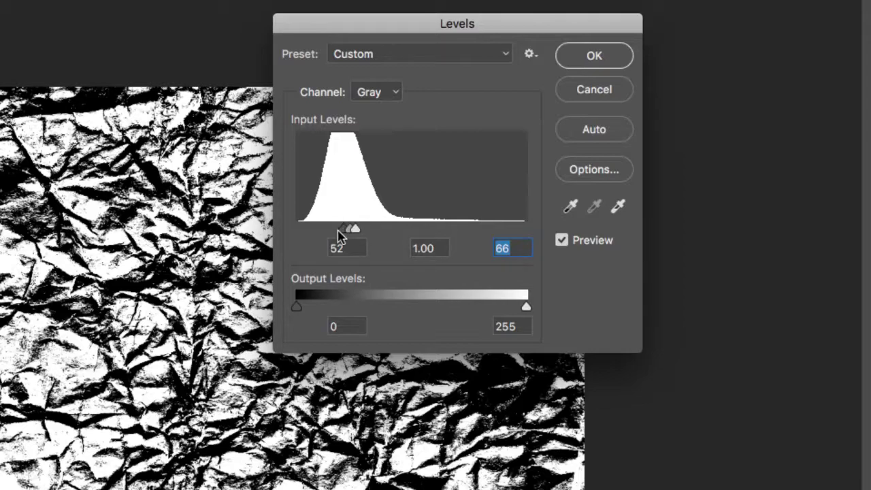
pyautogui.moveTo(357, 232); pyautogui.dragTo(344, 233)
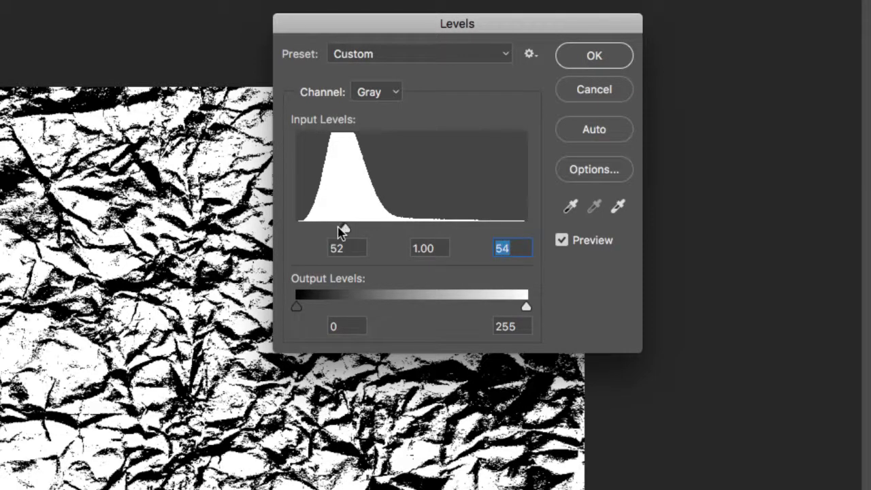
pyautogui.moveTo(345, 230)
pyautogui.mouseDown()
pyautogui.moveTo(372, 232)
pyautogui.moveTo(325, 231)
pyautogui.moveTo(355, 231)
pyautogui.moveTo(333, 230)
pyautogui.mouseUp()
pyautogui.click(579, 64)
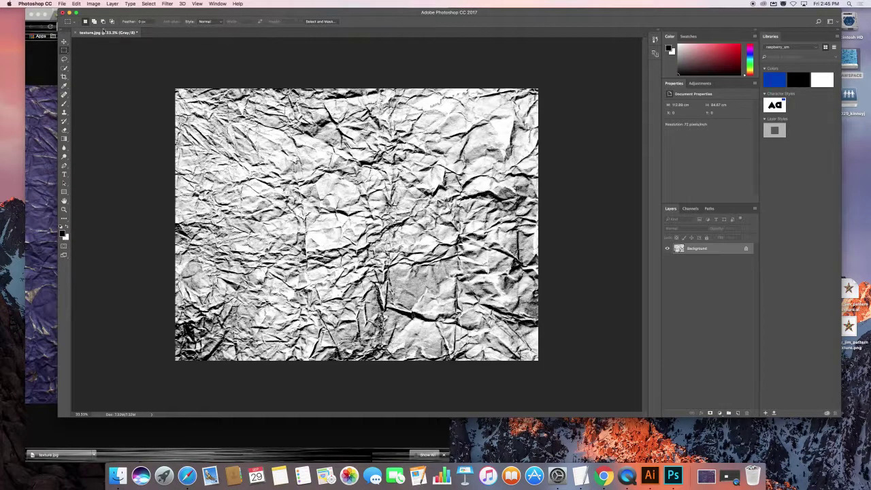
# Save the texture to the Desktop as the TIFF file texture.tif, with no image compression and the default TIFF options
pyautogui.click(62, 4)
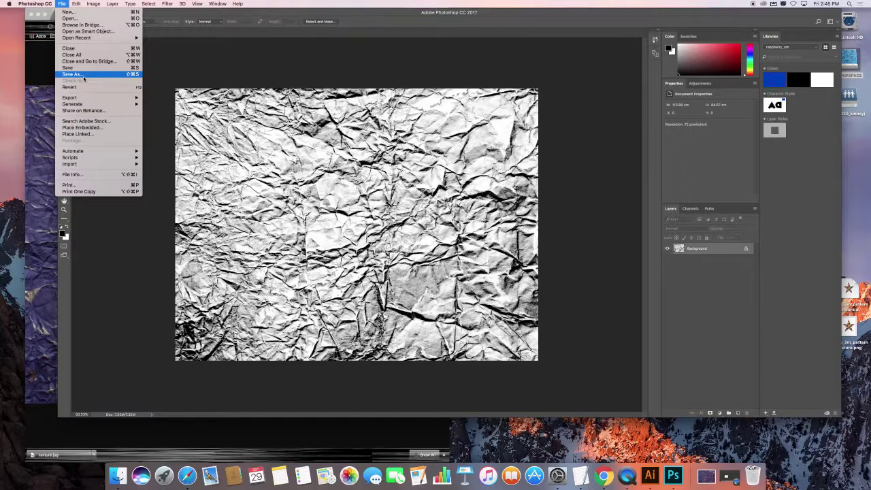
pyautogui.click(83, 76)
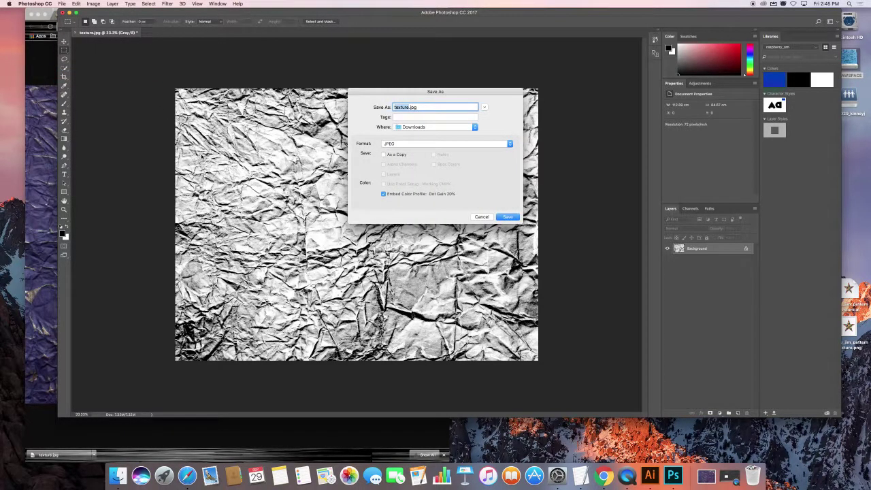
pyautogui.click(408, 144)
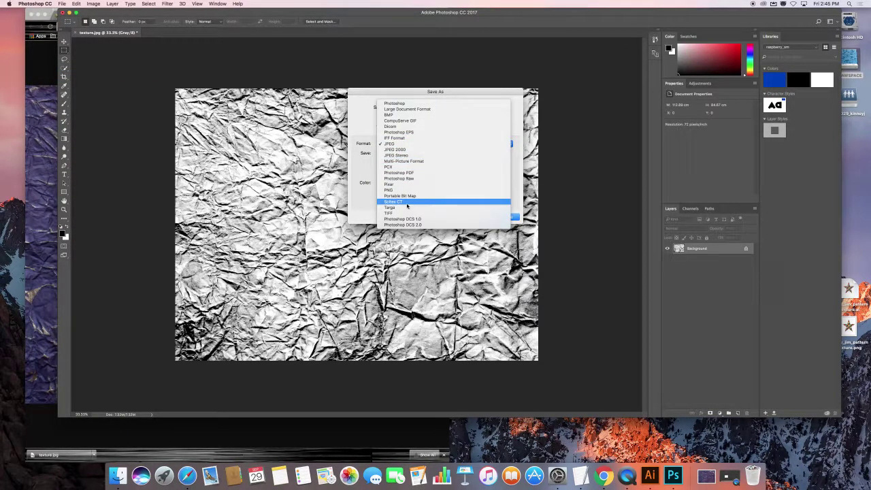
pyautogui.click(406, 215)
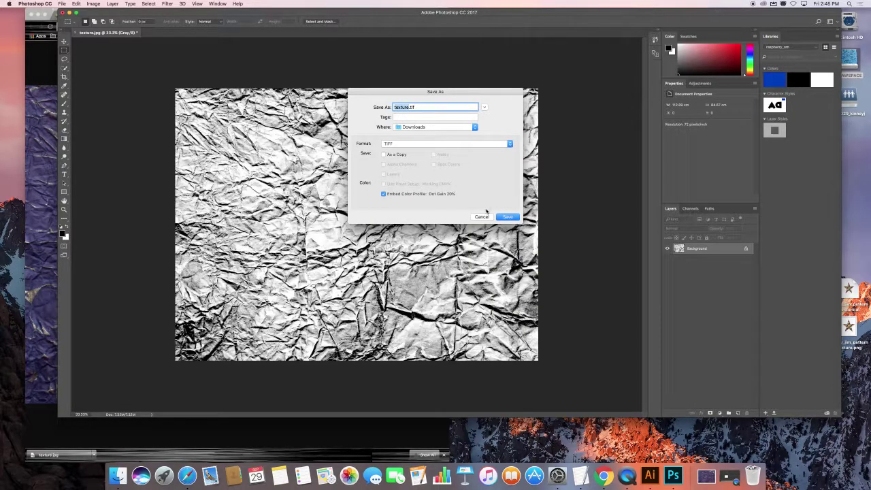
pyautogui.click(509, 217)
pyautogui.click(418, 127)
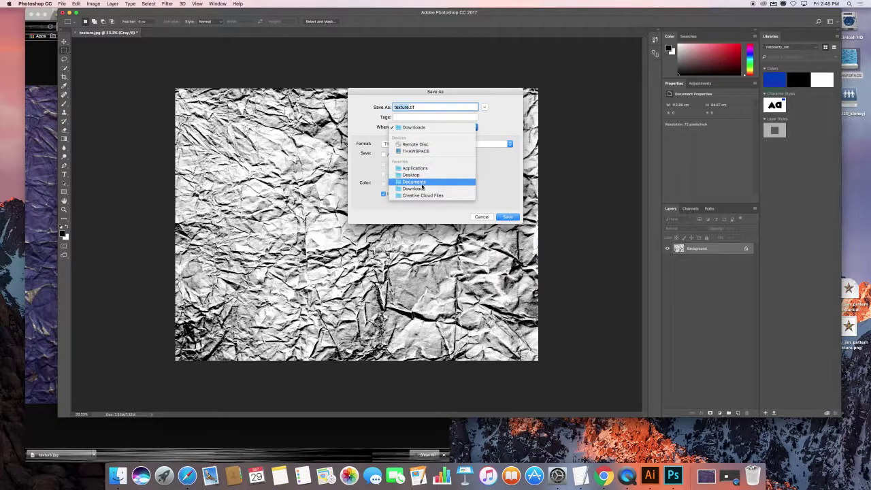
pyautogui.click(423, 176)
pyautogui.press('Return')
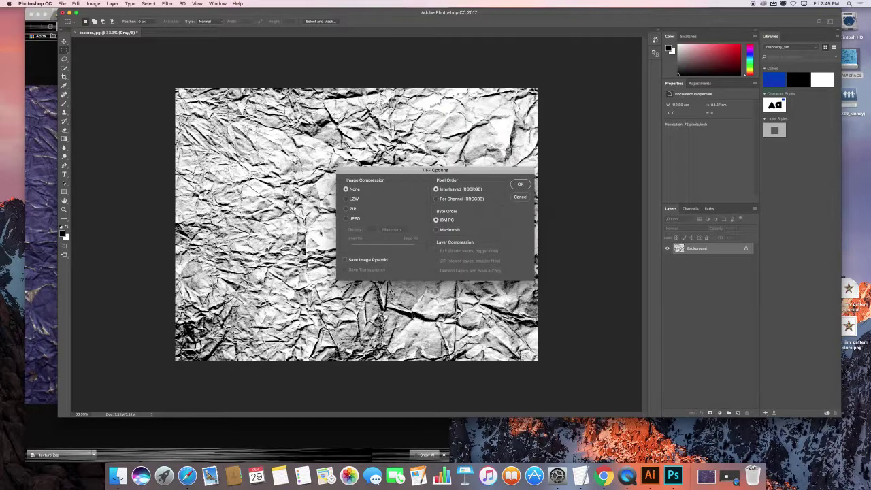
pyautogui.press('Return')
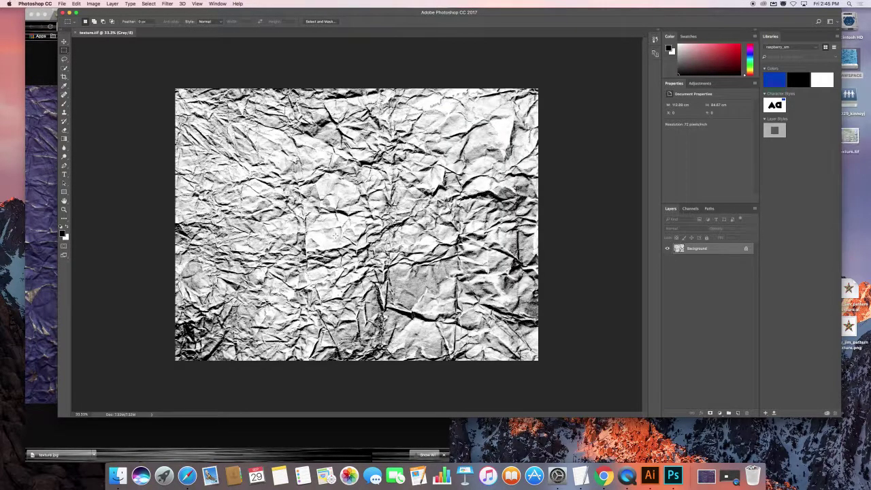